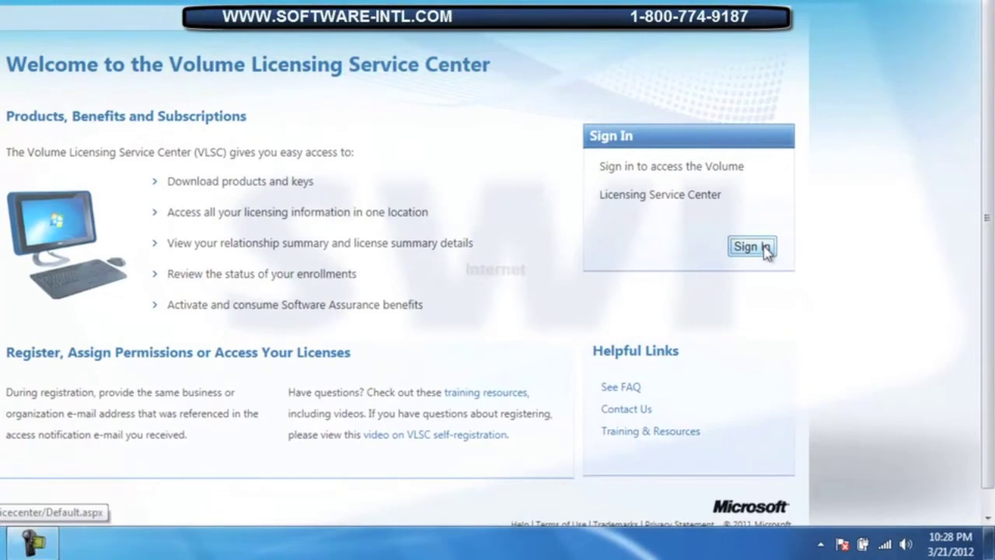
Sign in from the VLSC welcome page to reach the Microsoft sign-in page.
{"action": "left_click", "coordinate": [752, 247]}
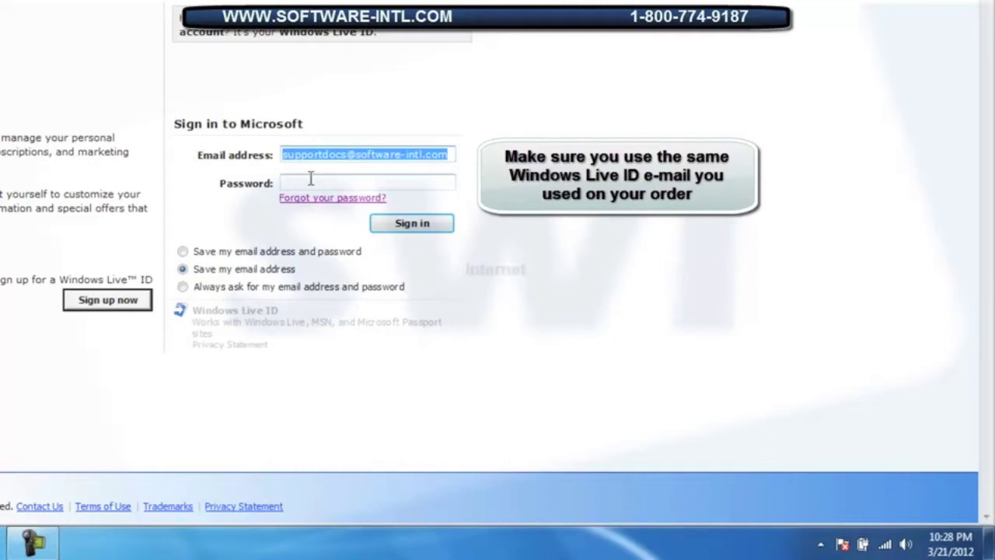
Enter the account password and sign in to the licensing center.
{"action": "left_click", "coordinate": [310, 180]}
{"action": "type", "text": "•••••••"}
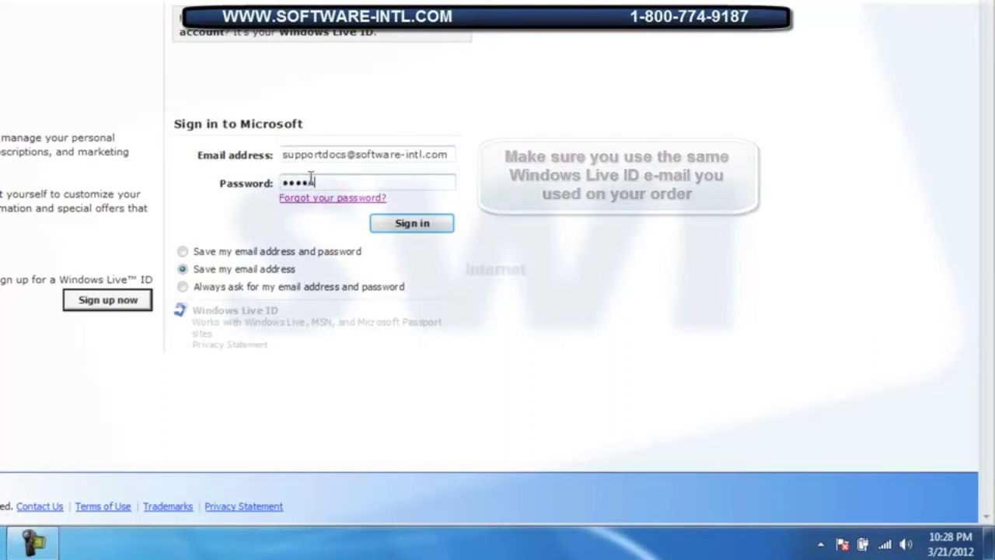
{"action": "type", "text": "••••"}
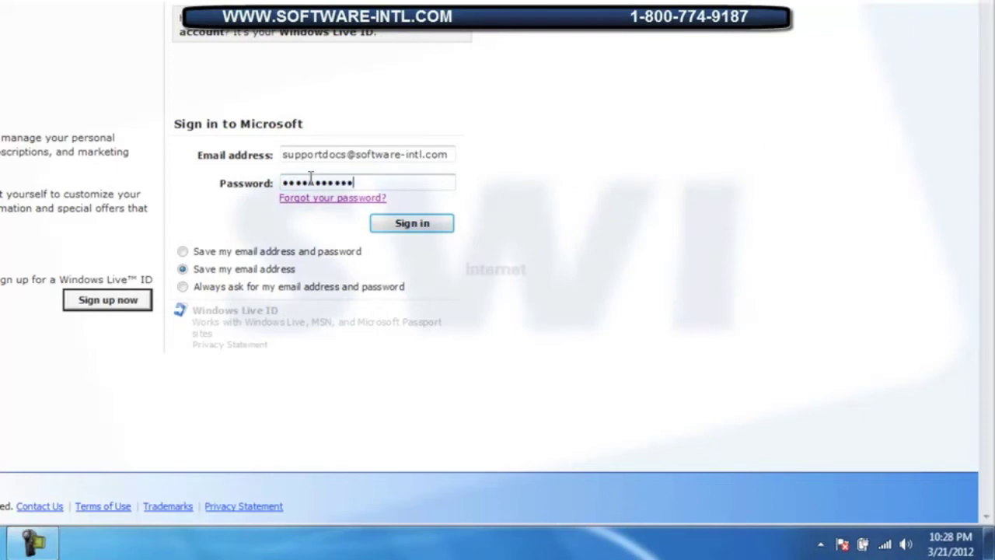
{"action": "left_click", "coordinate": [395, 225]}
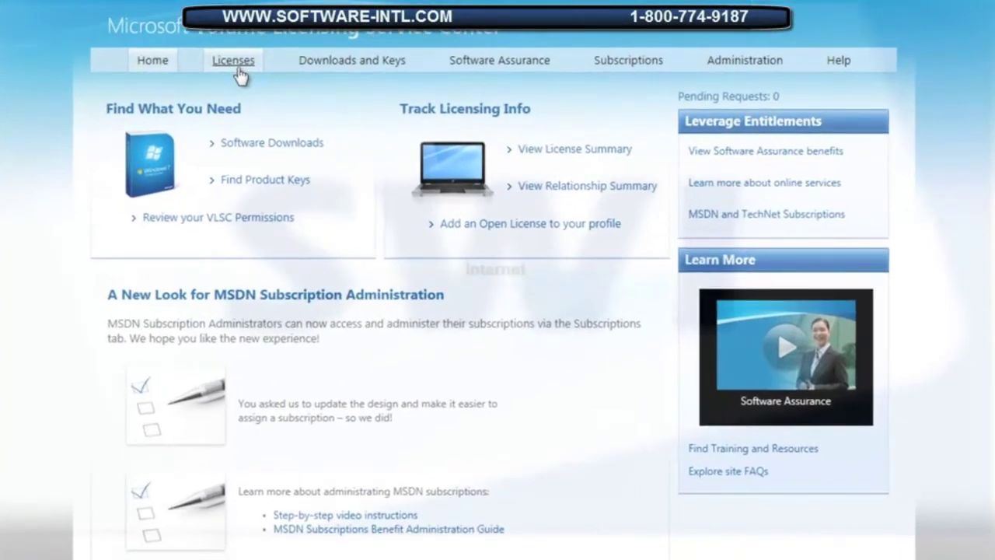
Open Licenses > Relationship Summary and the Software Wholesale International license details.
{"action": "left_click", "coordinate": [235, 67]}
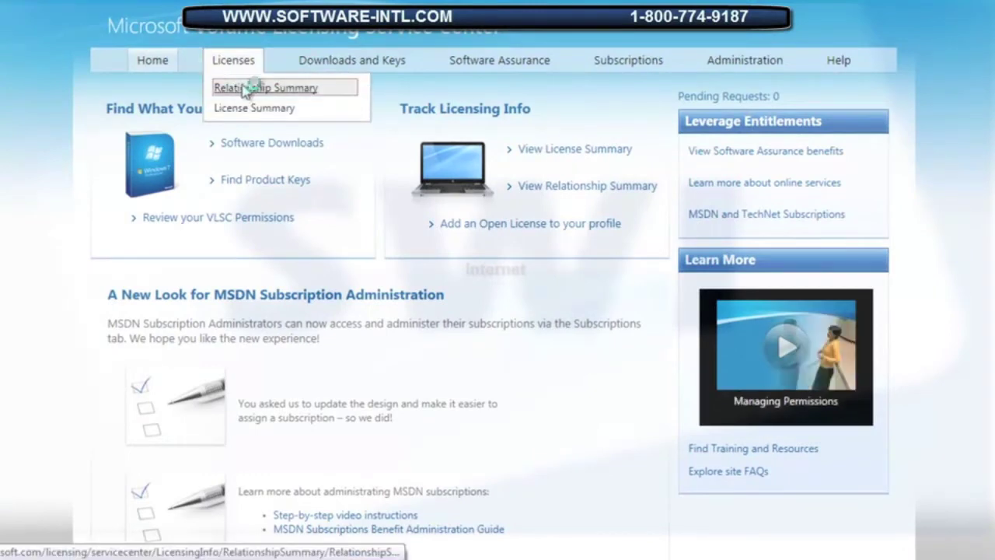
{"action": "left_click", "coordinate": [244, 89]}
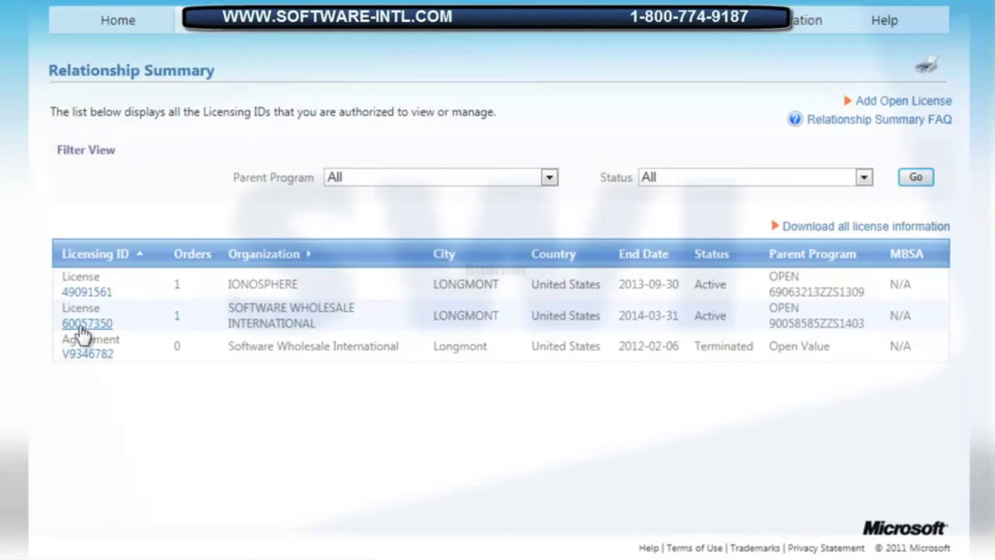
{"action": "left_click", "coordinate": [82, 330]}
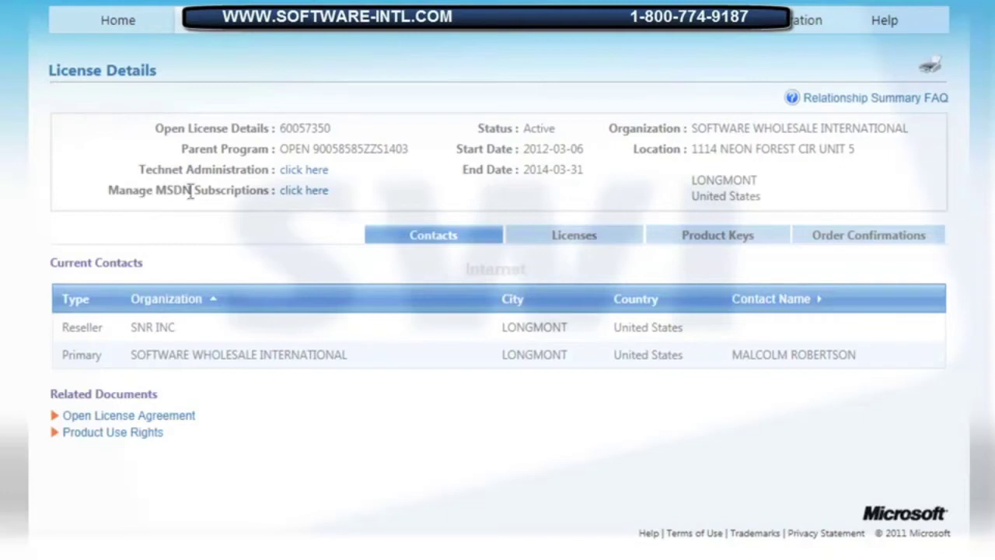
Open Manage MSDN Subscriptions from the license details page.
{"action": "left_click", "coordinate": [300, 203]}
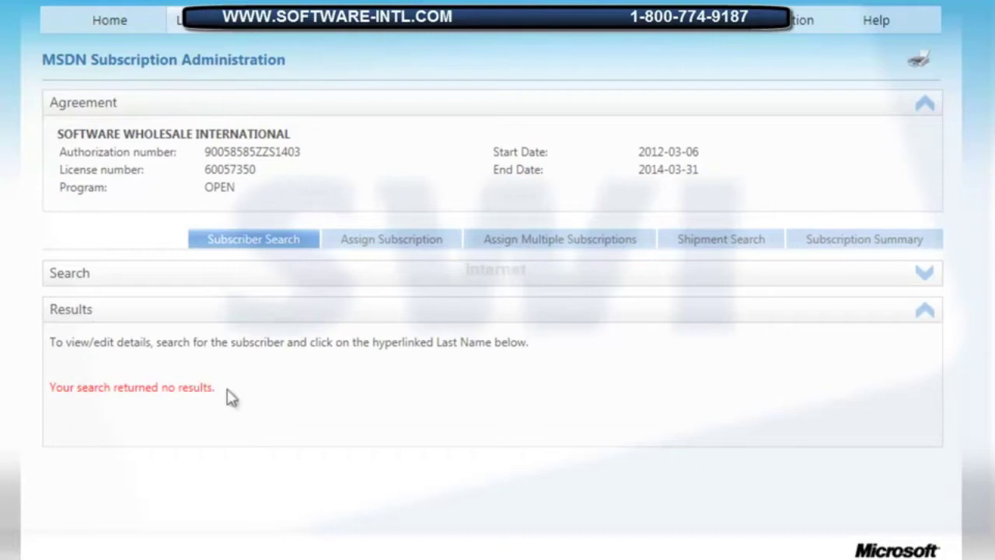
Assign a new MSDN Operating Systems subscription with the Media benefit ticked, then continue.
{"action": "left_click", "coordinate": [370, 247]}
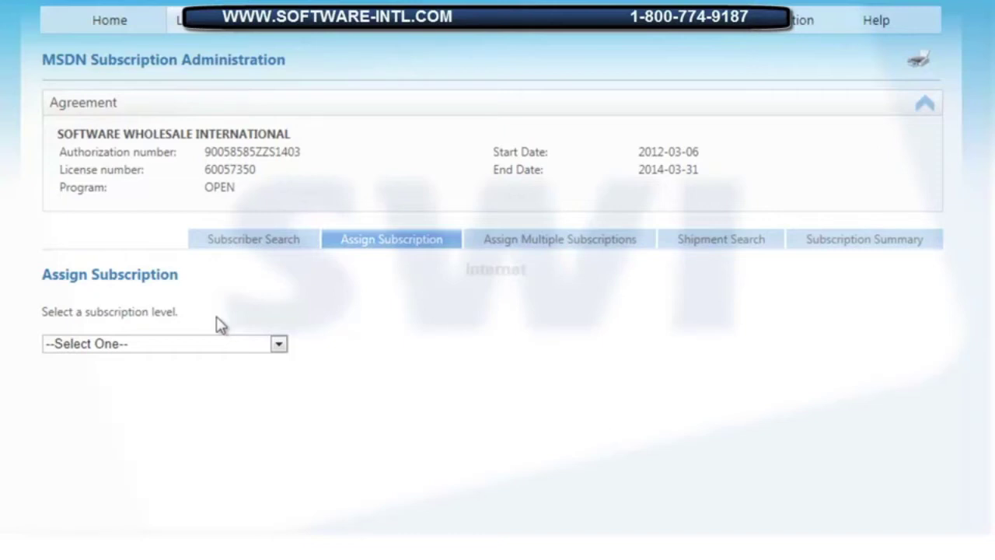
{"action": "left_click", "coordinate": [280, 347]}
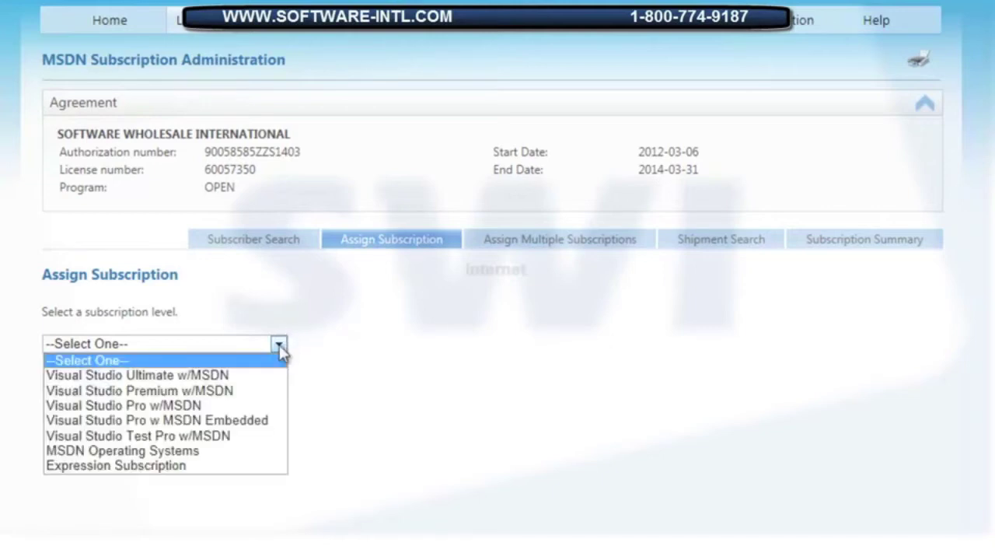
{"action": "left_click", "coordinate": [239, 454]}
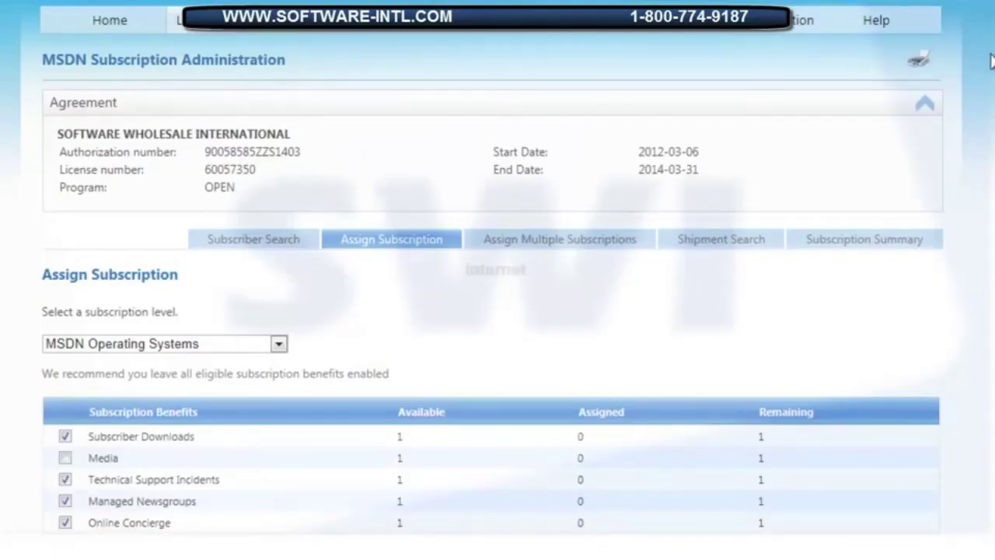
{"action": "scroll", "coordinate": [498, 267], "scroll_direction": "down", "scroll_amount": 1}
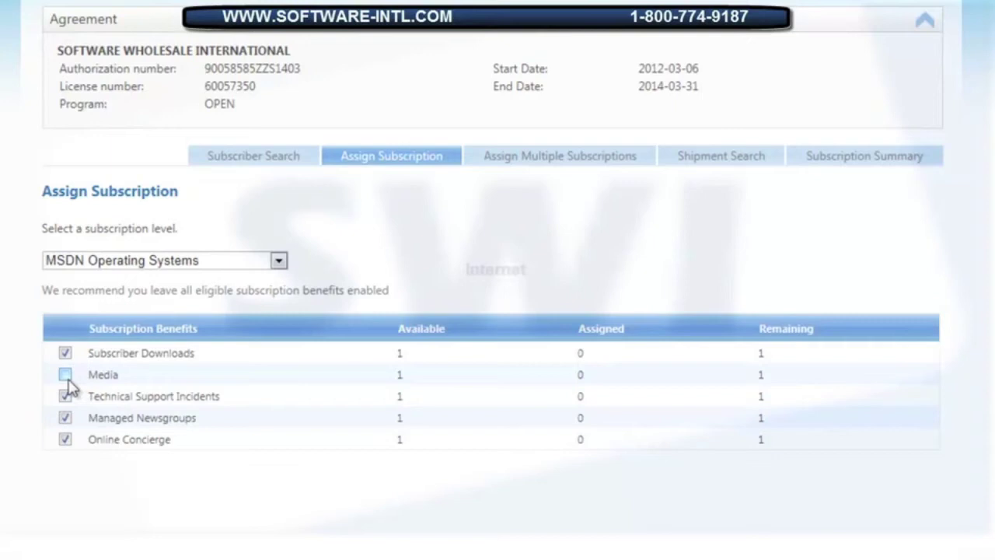
{"action": "left_click", "coordinate": [65, 376]}
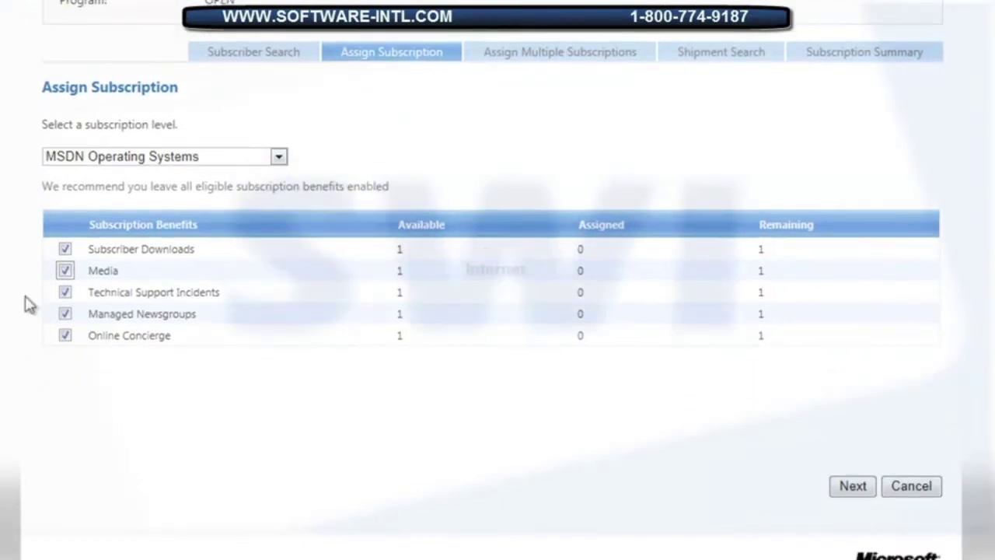
{"action": "left_click", "coordinate": [848, 484]}
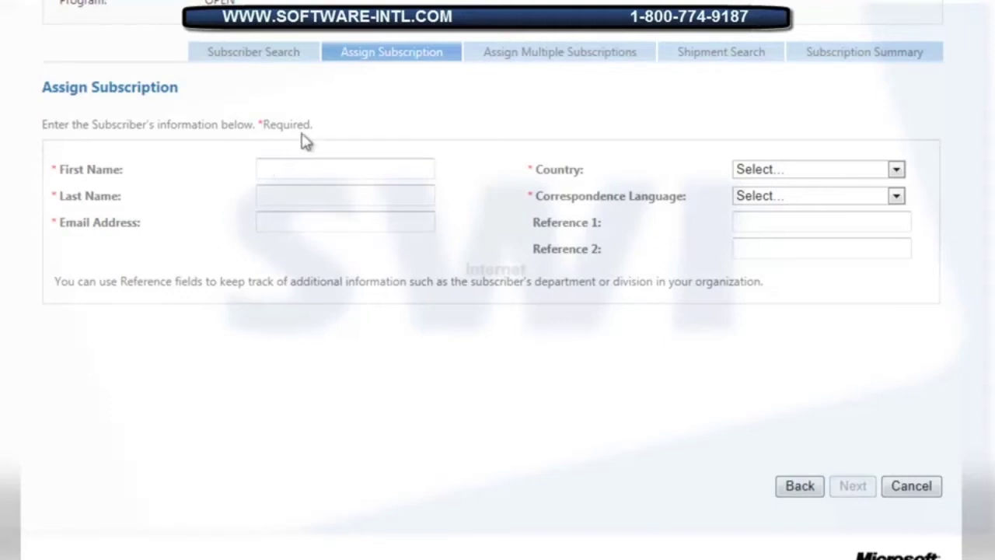
Enter subscriber name Test Test and the subscriber's e-mail address.
{"action": "left_click", "coordinate": [296, 163]}
{"action": "type", "text": "Test"}
{"action": "key", "text": "Tab"}
{"action": "type", "text": "Test"}
{"action": "key", "text": "Tab"}
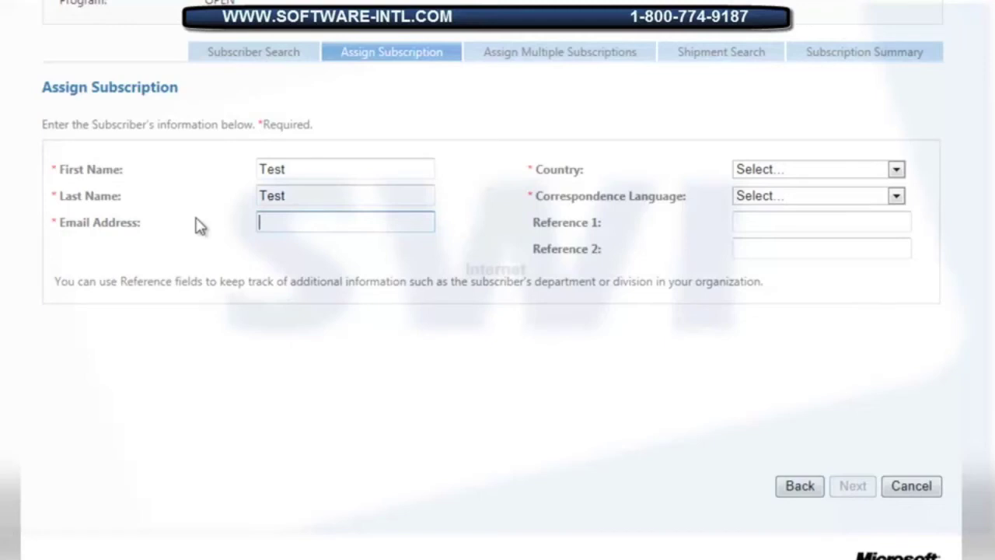
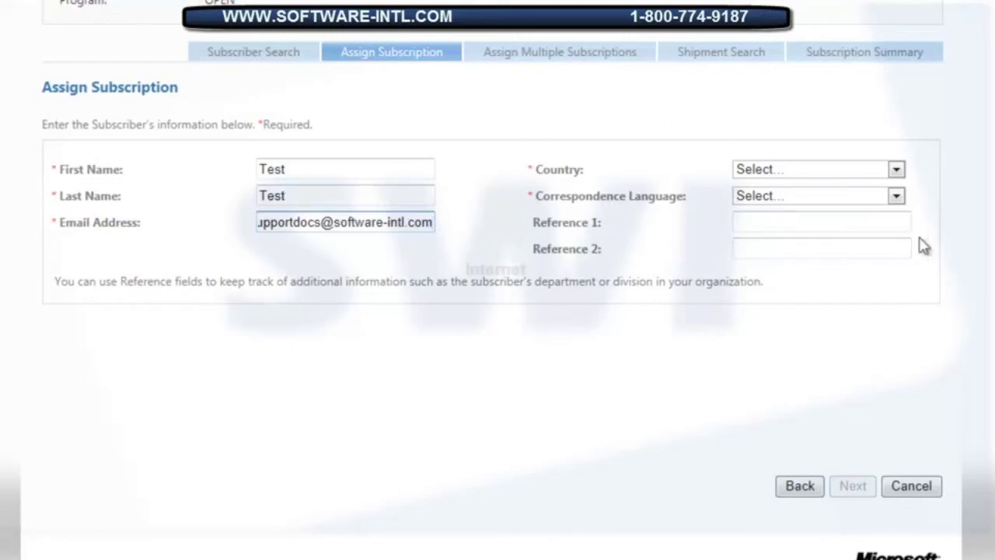
Set country to United States and correspondence language to English.
{"action": "left_click", "coordinate": [899, 168]}
{"action": "left_click_drag", "start_coordinate": [974, 0], "coordinate": [980, 277]}
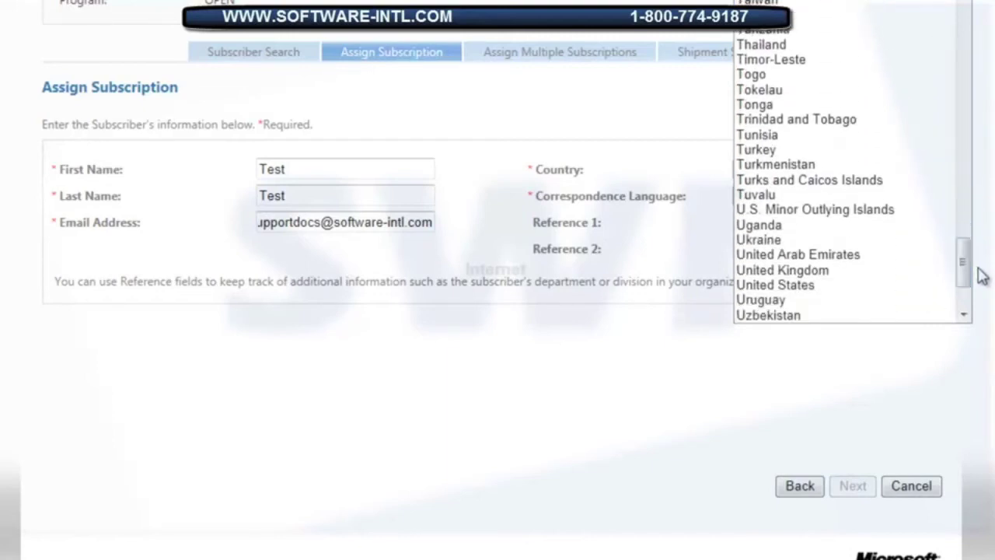
{"action": "left_click", "coordinate": [823, 286]}
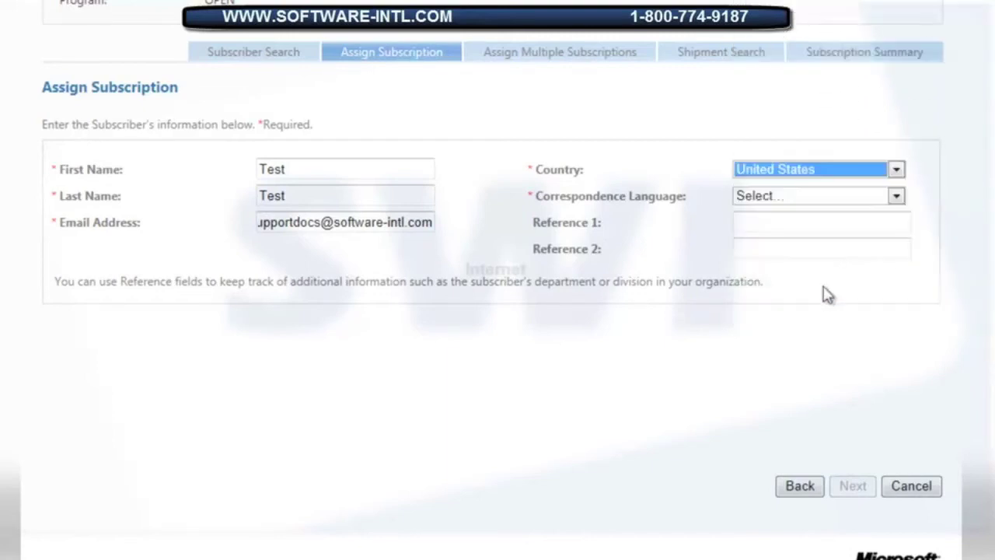
{"action": "left_click", "coordinate": [897, 197]}
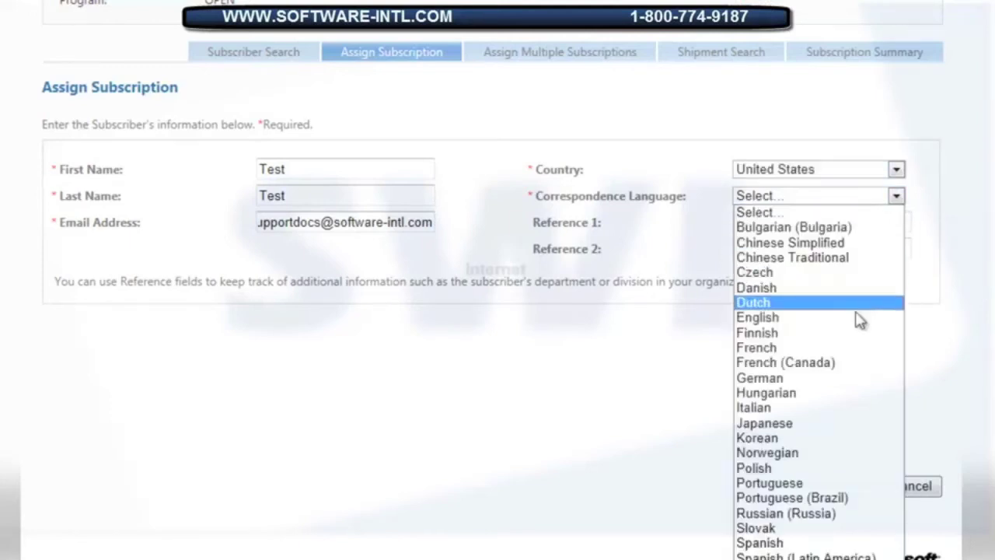
{"action": "left_click", "coordinate": [792, 317]}
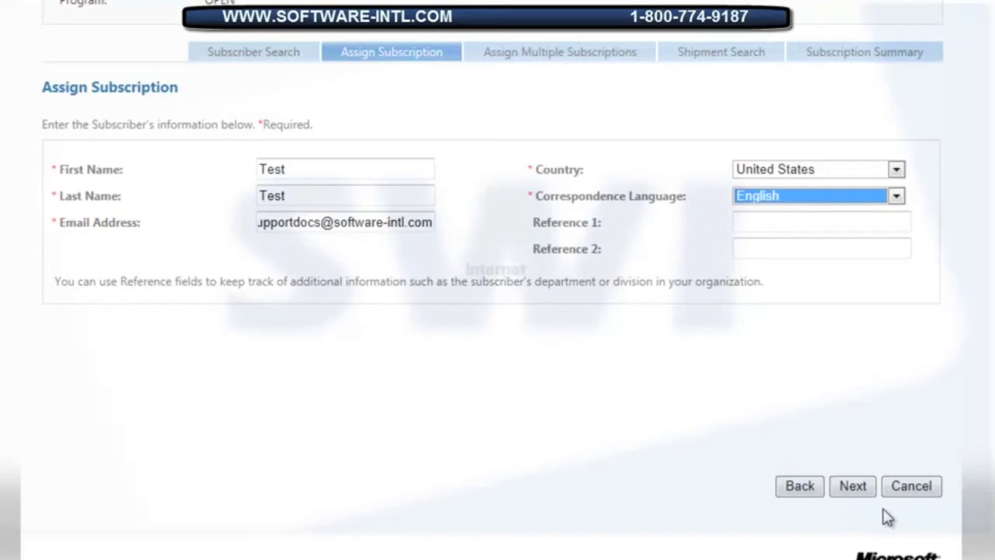
Enter Ship To organization SWI and the contact phone number.
{"action": "left_click", "coordinate": [853, 487]}
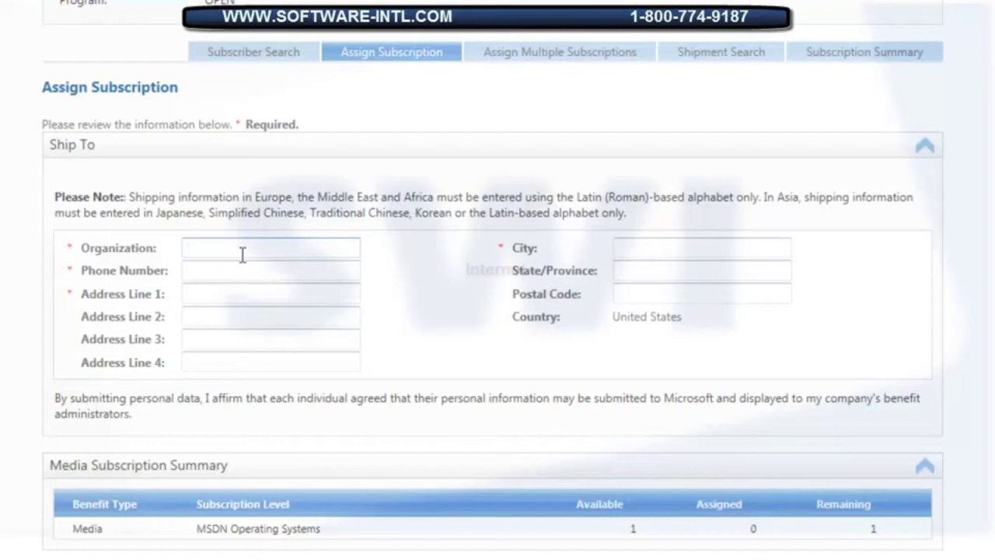
{"action": "type", "text": "SWI"}
{"action": "key", "text": "Tab"}
{"action": "type", "text": "123123"}
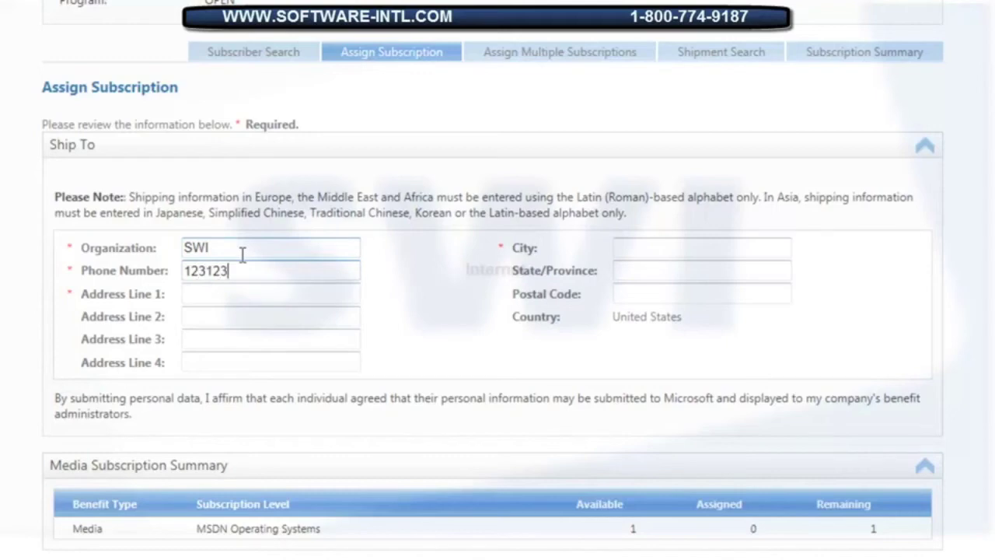
{"action": "type", "text": "1234"}
{"action": "key", "text": "Tab"}
Fill in the shipping street address, city, state and postal code.
{"action": "type", "text": "1234 Test"}
{"action": "key", "text": "Tab"}
{"action": "key", "text": "Tab"}
{"action": "key", "text": "Tab"}
{"action": "key", "text": "Tab"}
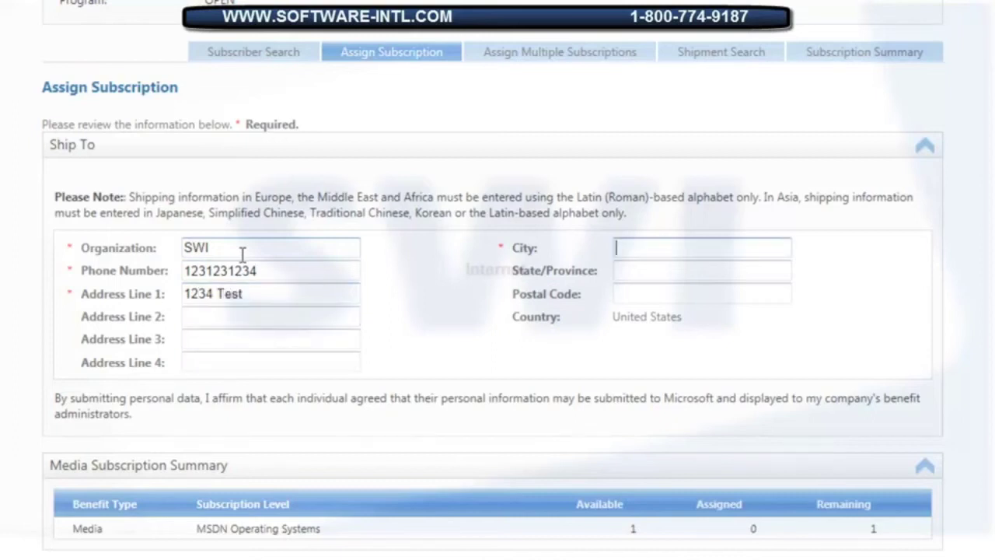
{"action": "type", "text": "Longmont"}
{"action": "key", "text": "Tab"}
{"action": "type", "text": "CO"}
{"action": "key", "text": "Tab"}
{"action": "type", "text": "80502"}
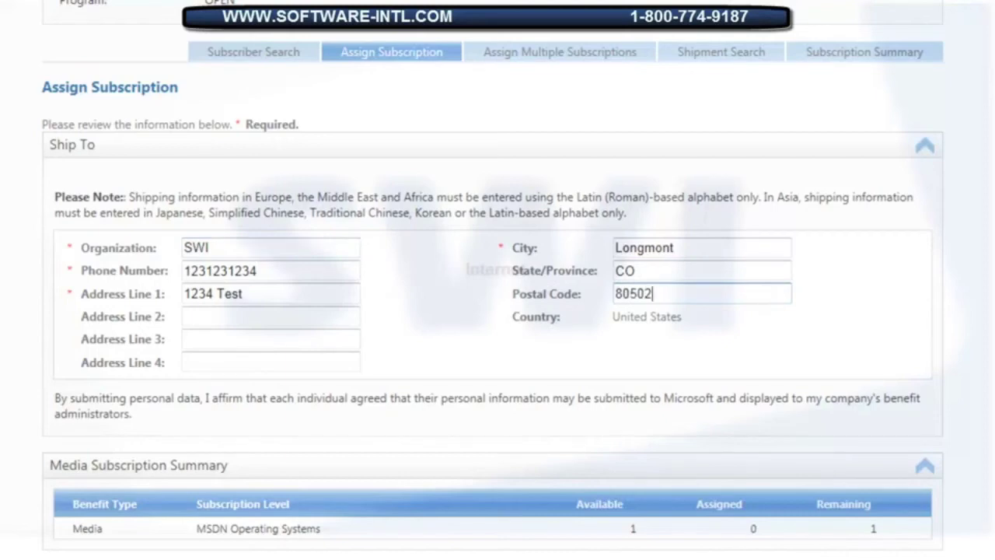
{"action": "scroll", "coordinate": [492, 311], "scroll_direction": "down", "scroll_amount": 2}
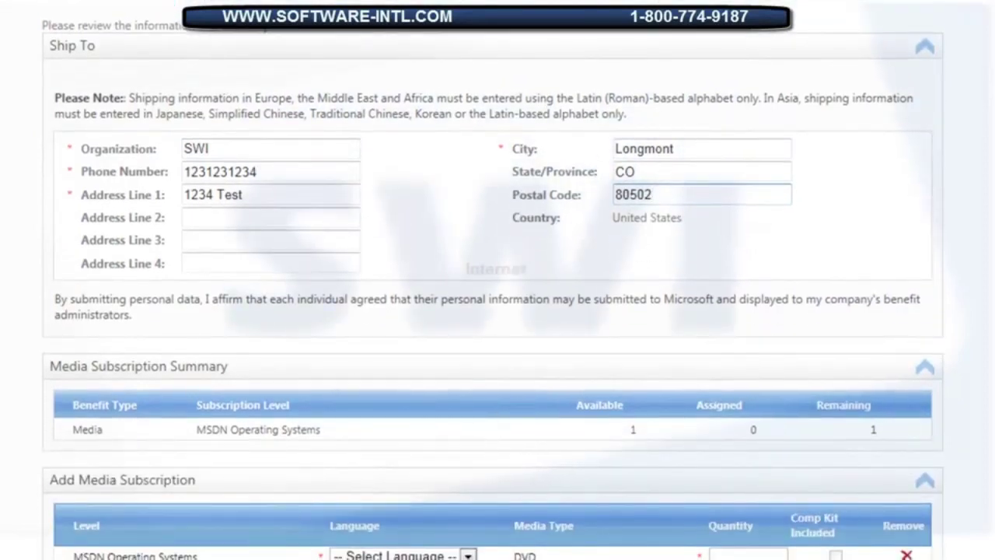
Set the media language to English and include the comp kit.
{"action": "scroll", "coordinate": [492, 311], "scroll_direction": "down", "scroll_amount": 2}
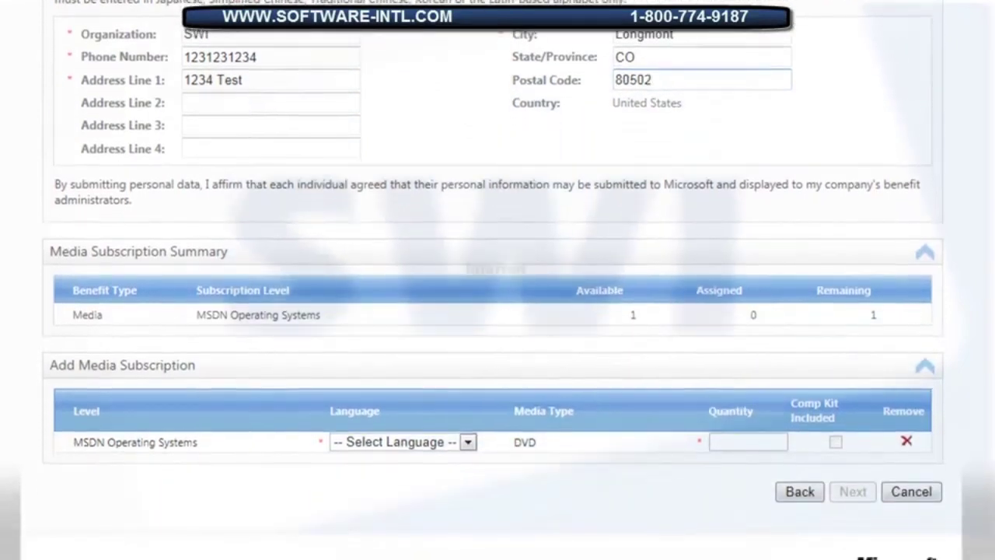
{"action": "scroll", "coordinate": [505, 283], "scroll_direction": "down", "scroll_amount": 1}
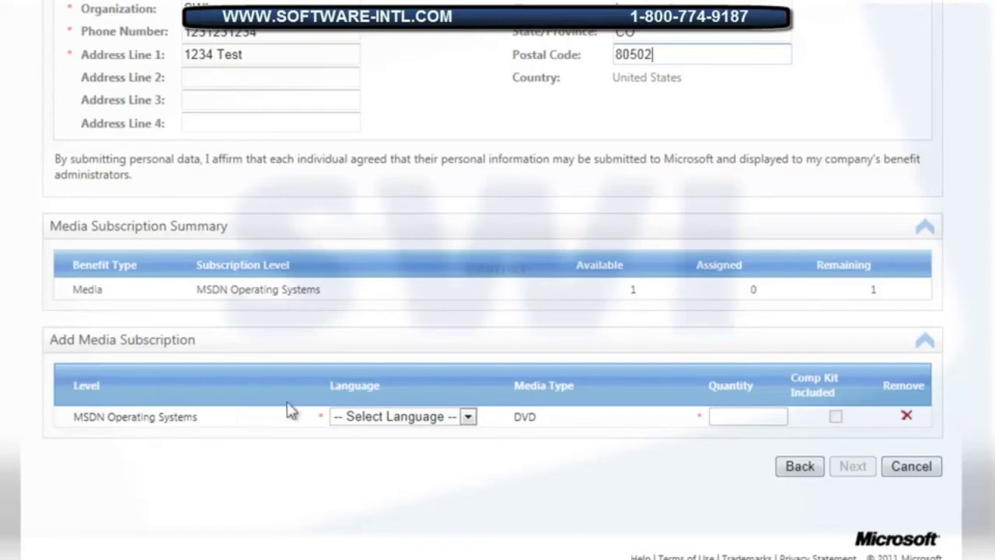
{"action": "left_click", "coordinate": [470, 419]}
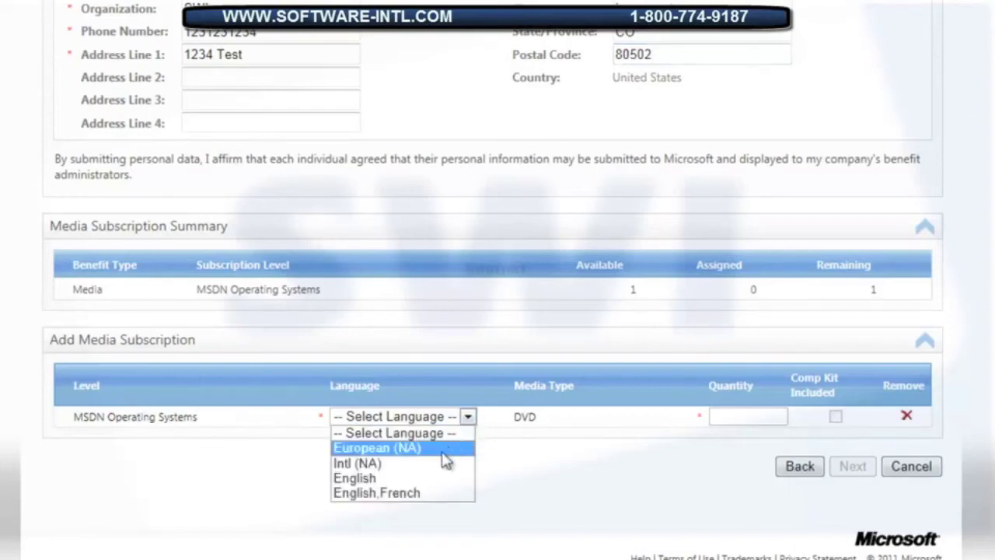
{"action": "left_click", "coordinate": [433, 478]}
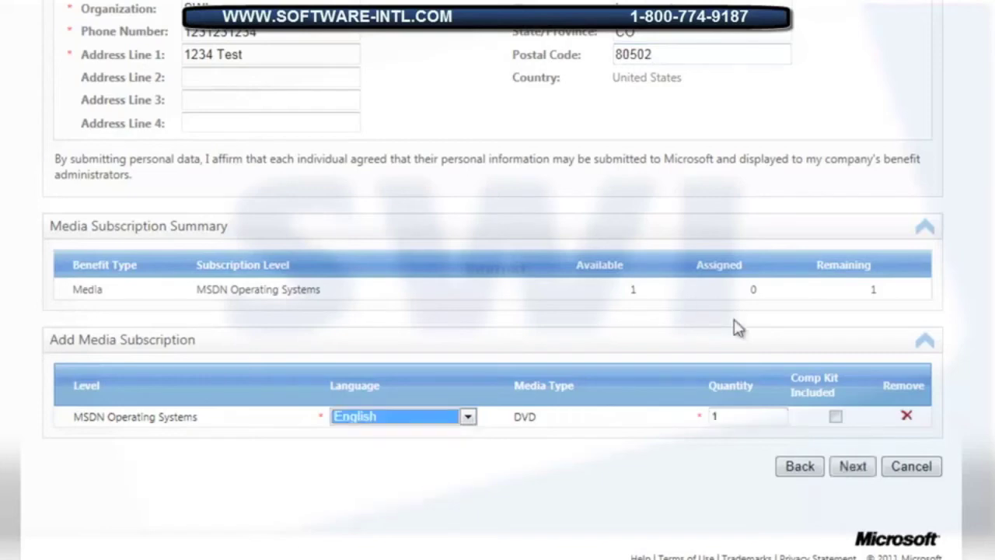
{"action": "left_click", "coordinate": [835, 418]}
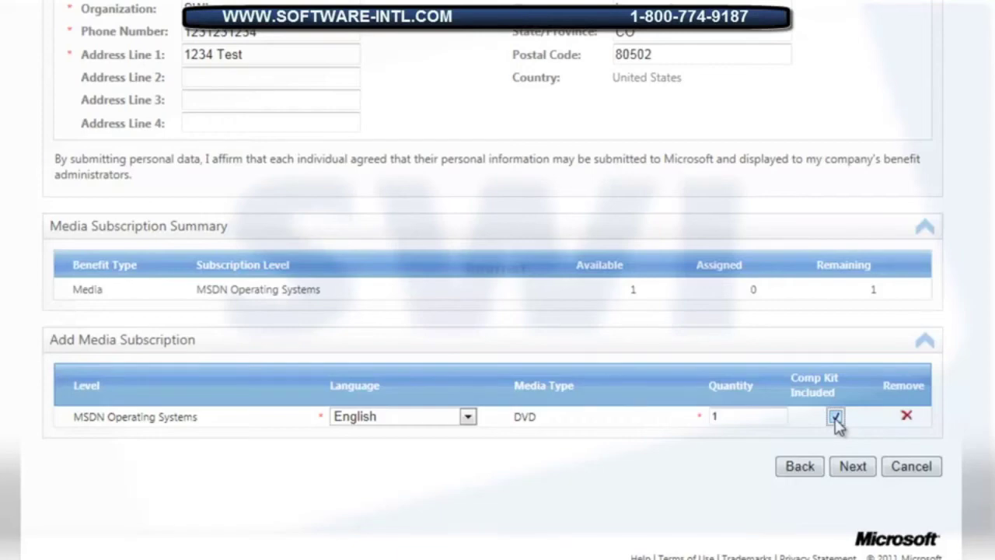
Review the subscription and media summary, then finish the assignment.
{"action": "left_click", "coordinate": [805, 463]}
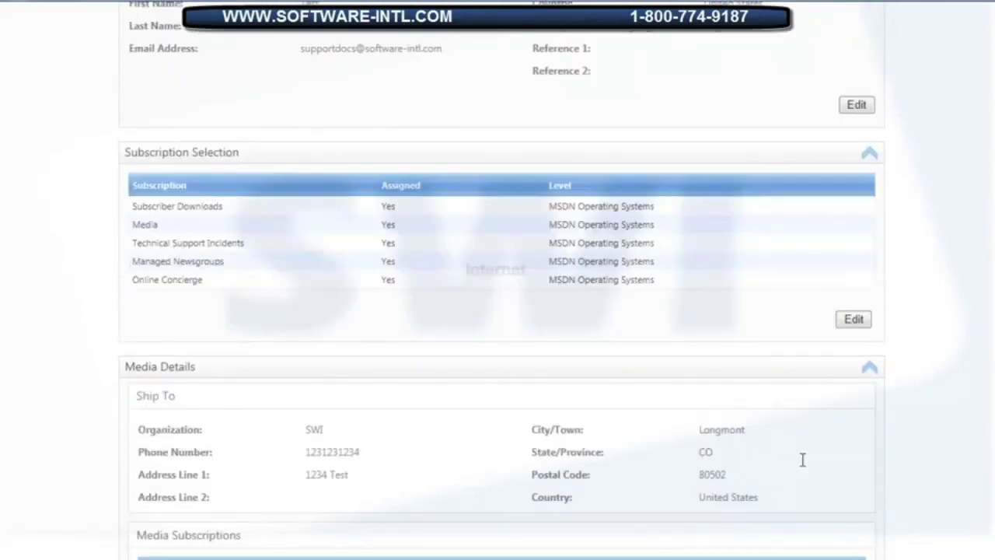
{"action": "scroll", "coordinate": [971, 324], "scroll_direction": "up", "scroll_amount": 5}
{"action": "scroll", "coordinate": [501, 280], "scroll_direction": "down", "scroll_amount": 5}
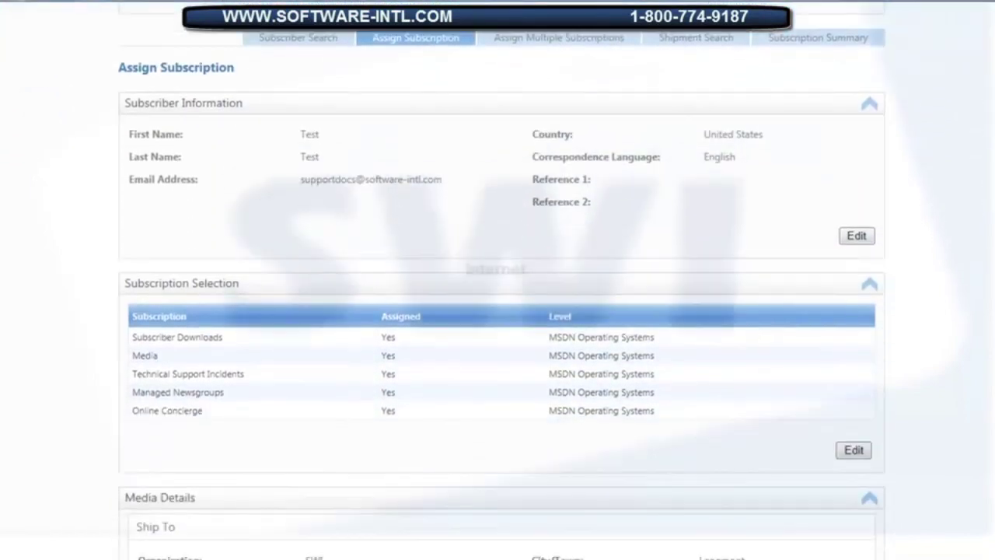
{"action": "scroll", "coordinate": [501, 286], "scroll_direction": "down", "scroll_amount": 5}
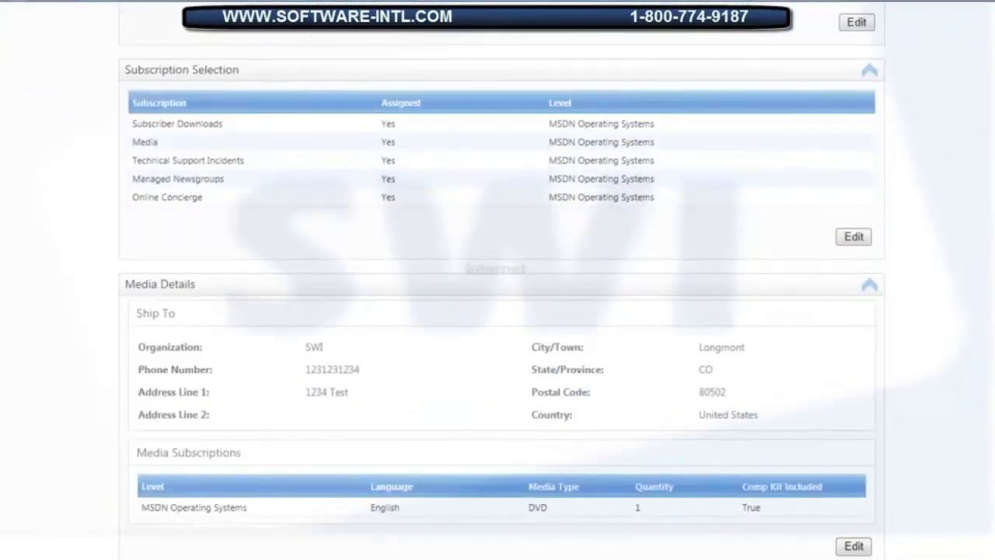
{"action": "scroll", "coordinate": [501, 280], "scroll_direction": "up", "scroll_amount": 3}
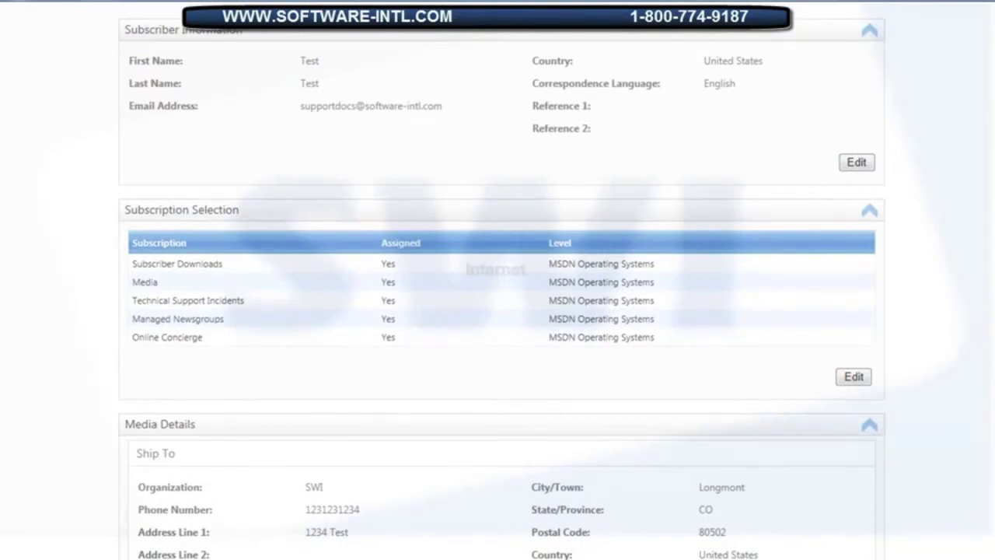
{"action": "scroll", "coordinate": [501, 286], "scroll_direction": "down", "scroll_amount": 3}
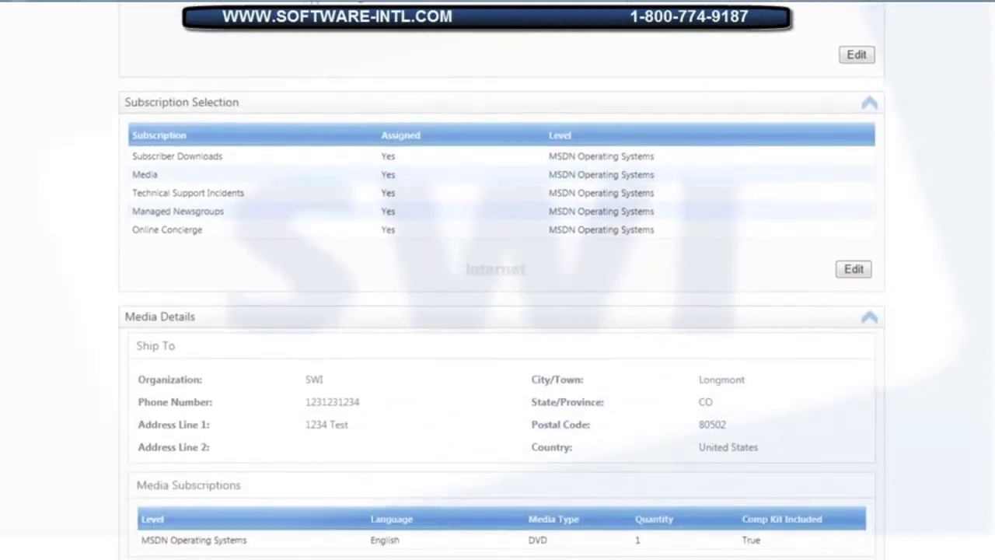
{"action": "scroll", "coordinate": [502, 280], "scroll_direction": "down", "scroll_amount": 5}
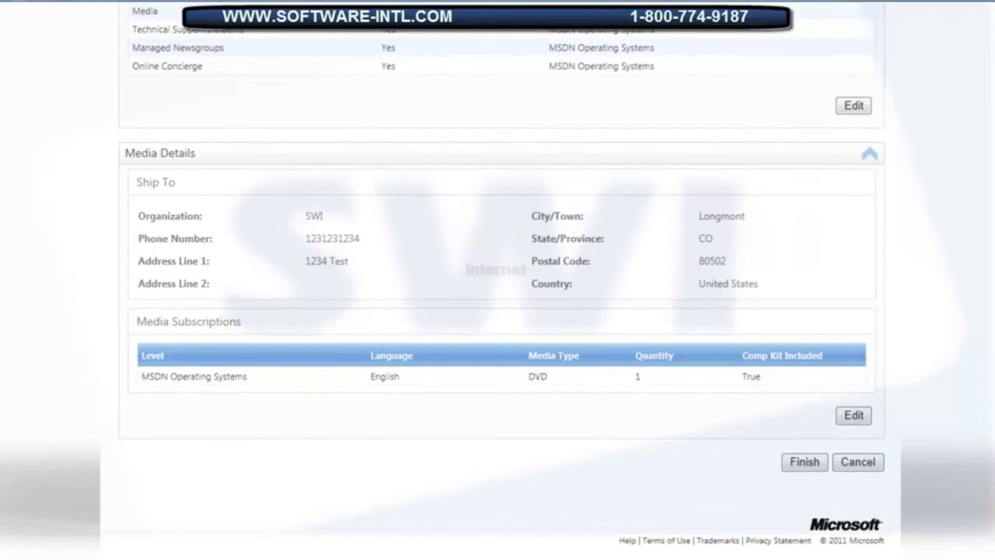
{"action": "left_click", "coordinate": [803, 464]}
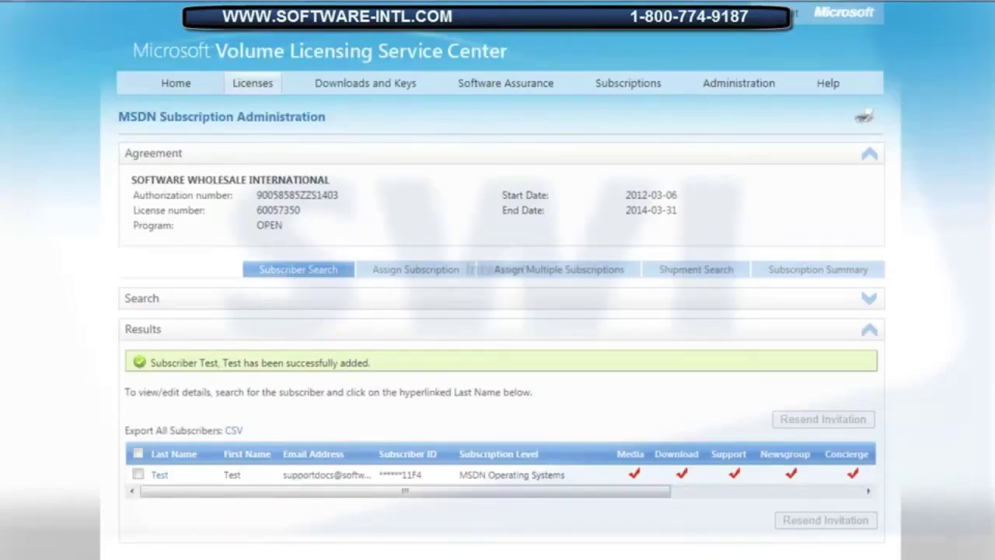
Scroll through the added-subscriber confirmation page.
{"action": "scroll", "coordinate": [498, 280], "scroll_direction": "down", "scroll_amount": 1}
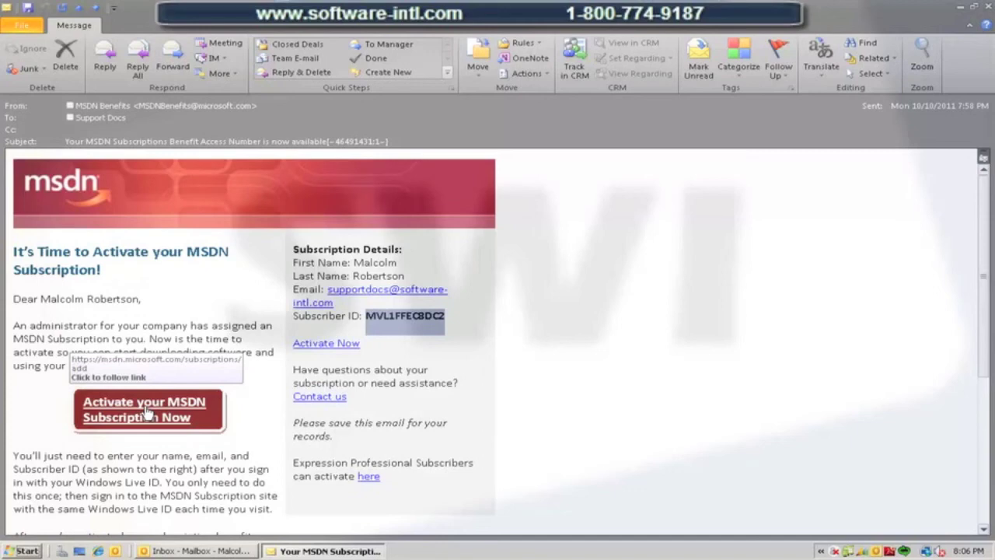
Follow the email's 'Activate your MSDN Subscription Now' link to the MSDN sign-in page.
{"action": "left_click", "coordinate": [146, 412]}
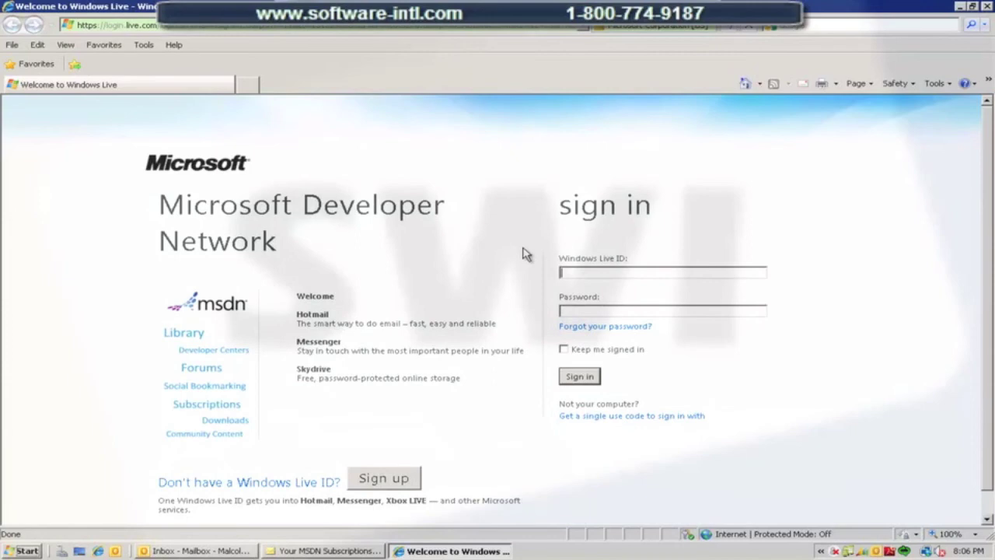
Sign in to MSDN with the suggested Windows Live ID and the account password.
{"action": "type", "text": "suppo"}
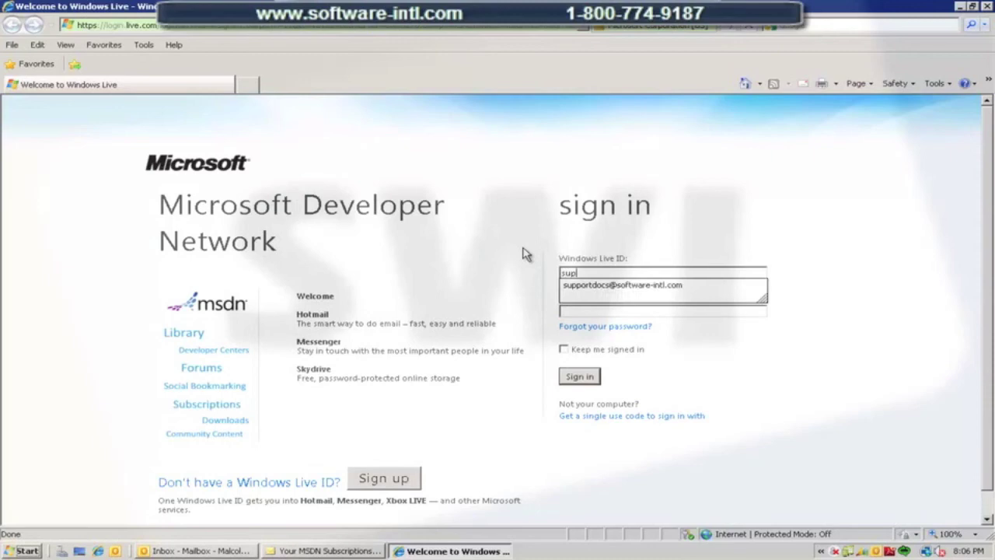
{"action": "left_click", "coordinate": [576, 285]}
{"action": "left_click", "coordinate": [577, 311]}
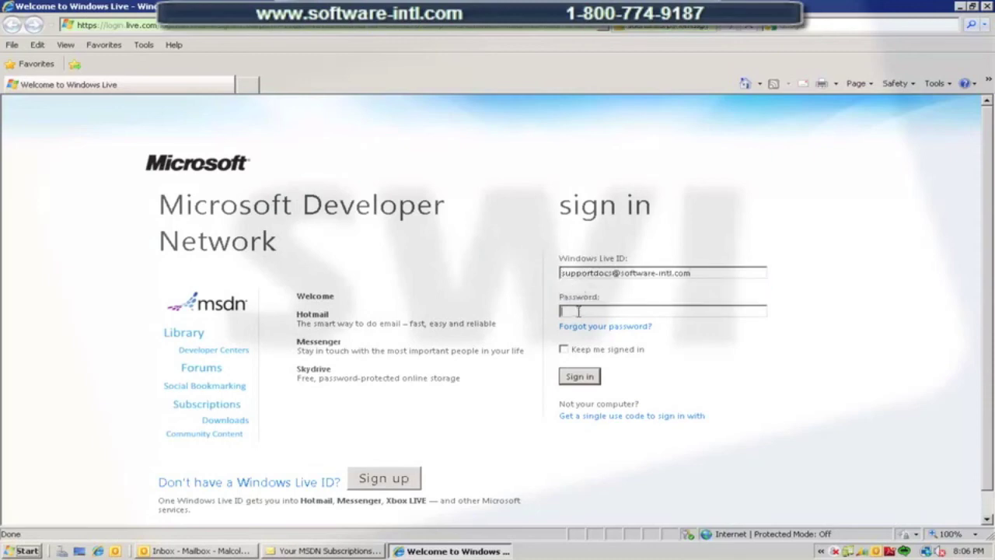
{"action": "type", "text": "••••••••••••"}
{"action": "left_click", "coordinate": [583, 379]}
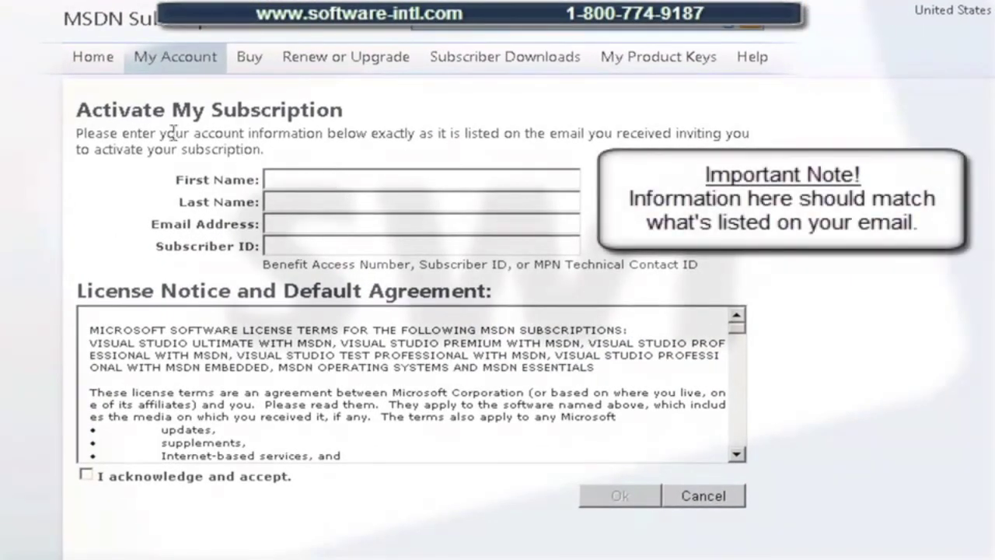
Enter the subscriber's first name, last name and e-mail address, then select the email's Subscriber ID.
{"action": "left_click", "coordinate": [288, 178]}
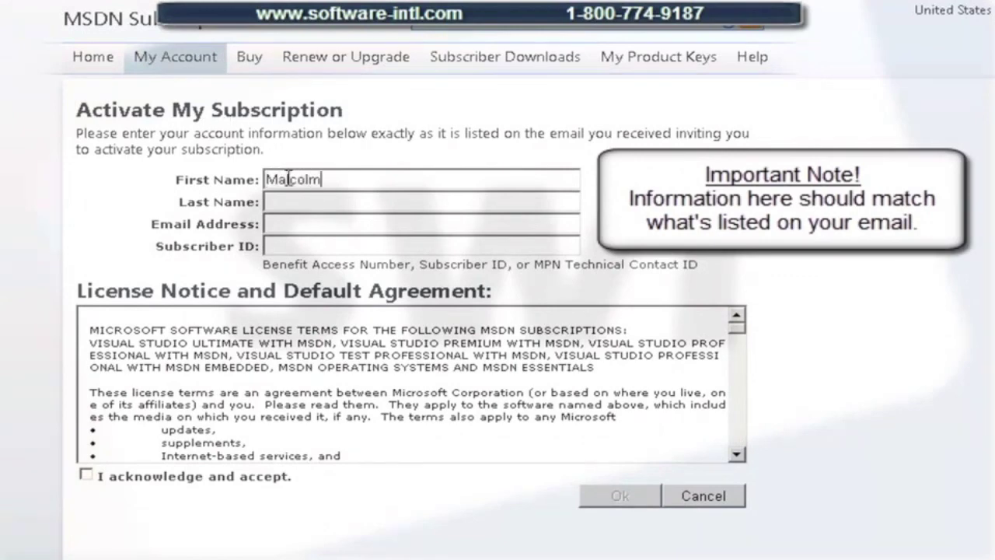
{"action": "key", "text": "Tab"}
{"action": "key", "text": "Tab"}
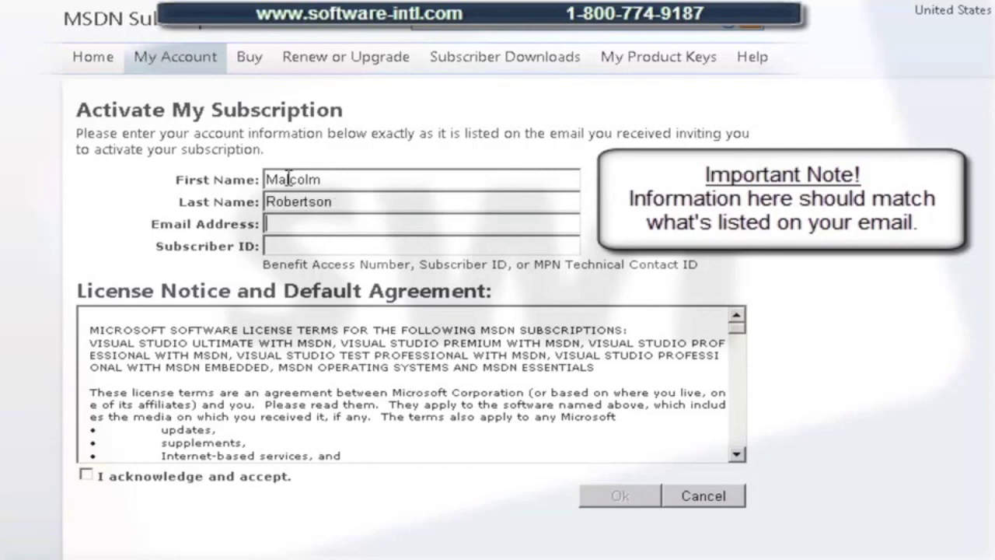
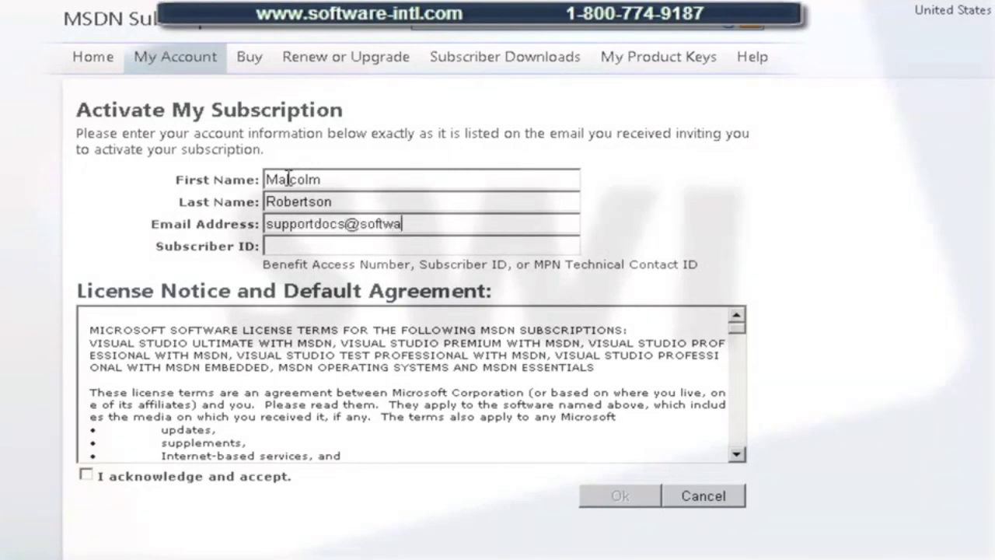
{"action": "key", "text": "Tab"}
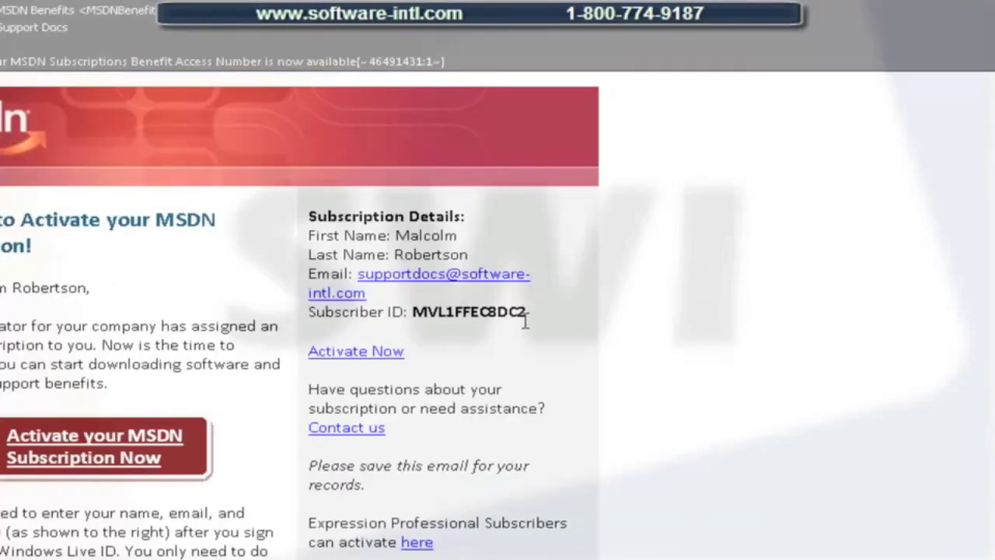
{"action": "left_click_drag", "start_coordinate": [526, 317], "coordinate": [413, 314]}
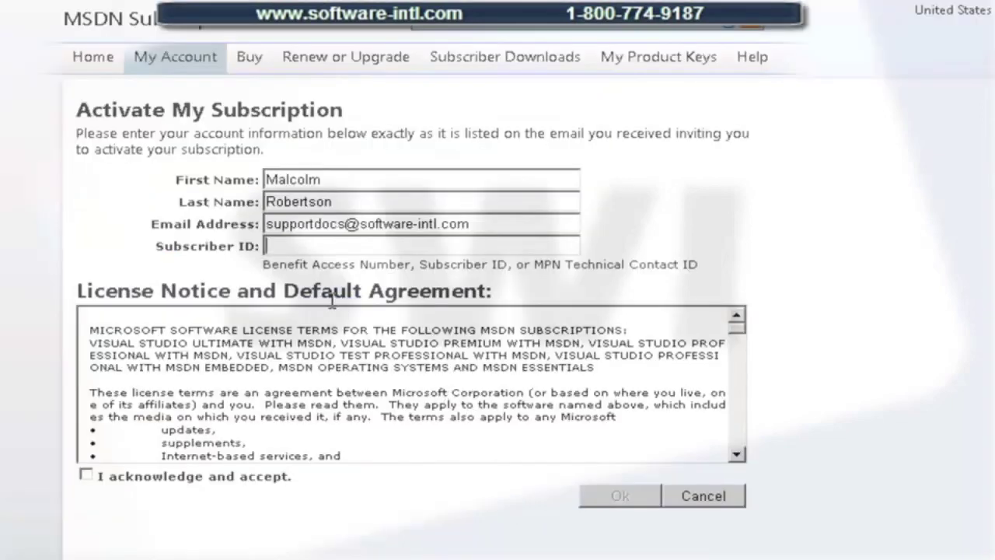
Paste the Subscriber ID, accept the license agreement, and submit and confirm the activation.
{"action": "type", "text": "MVL1FFEC8DC2"}
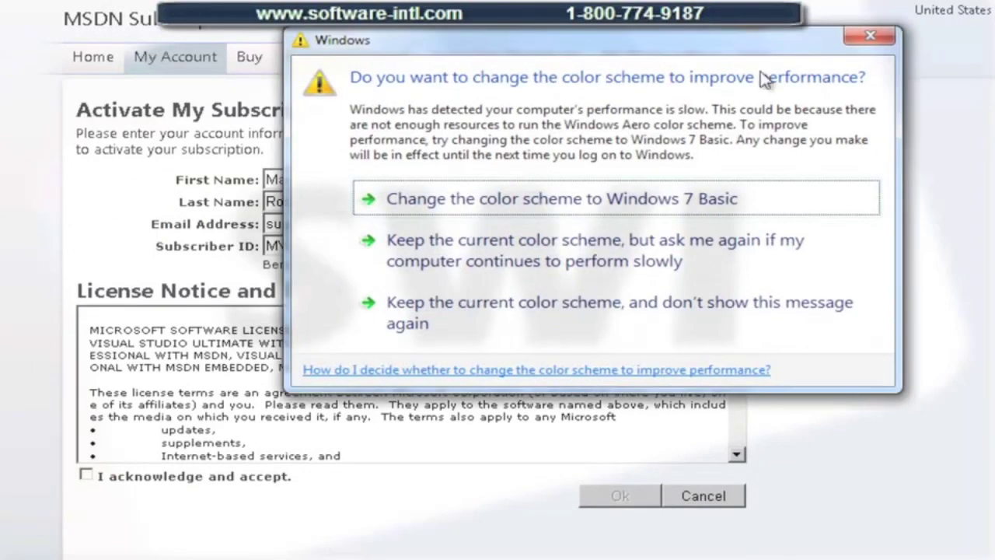
{"action": "left_click", "coordinate": [870, 37]}
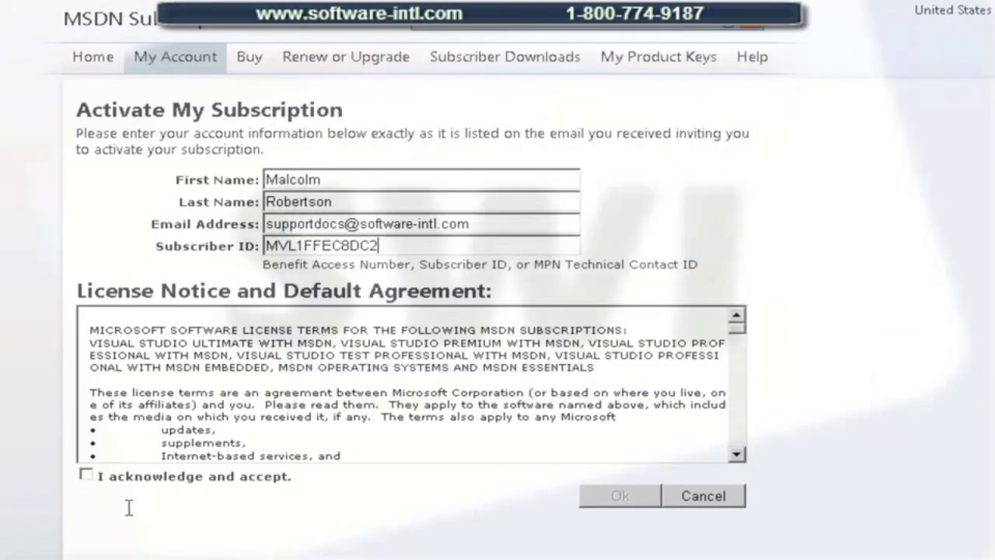
{"action": "left_click", "coordinate": [86, 476]}
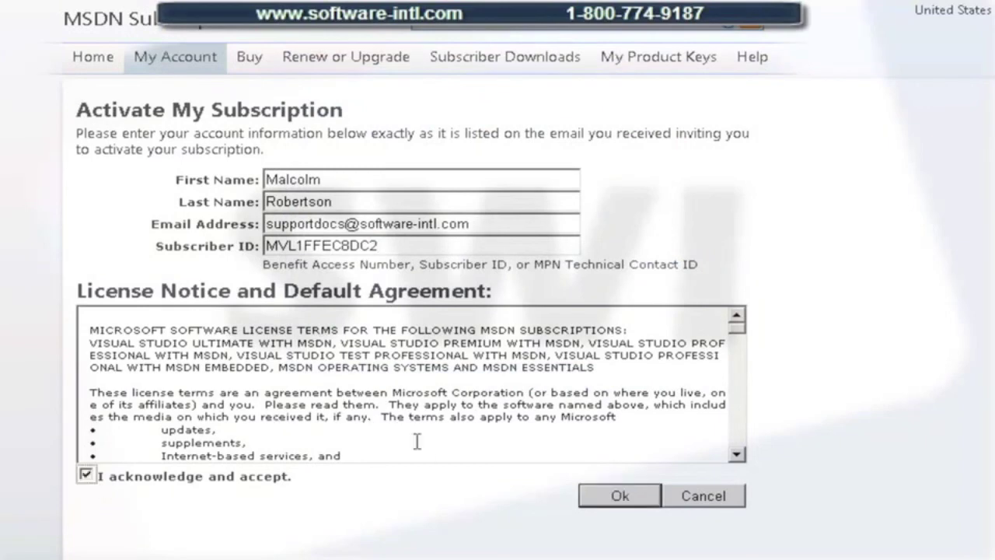
{"action": "left_click", "coordinate": [627, 497]}
{"action": "left_click", "coordinate": [619, 496]}
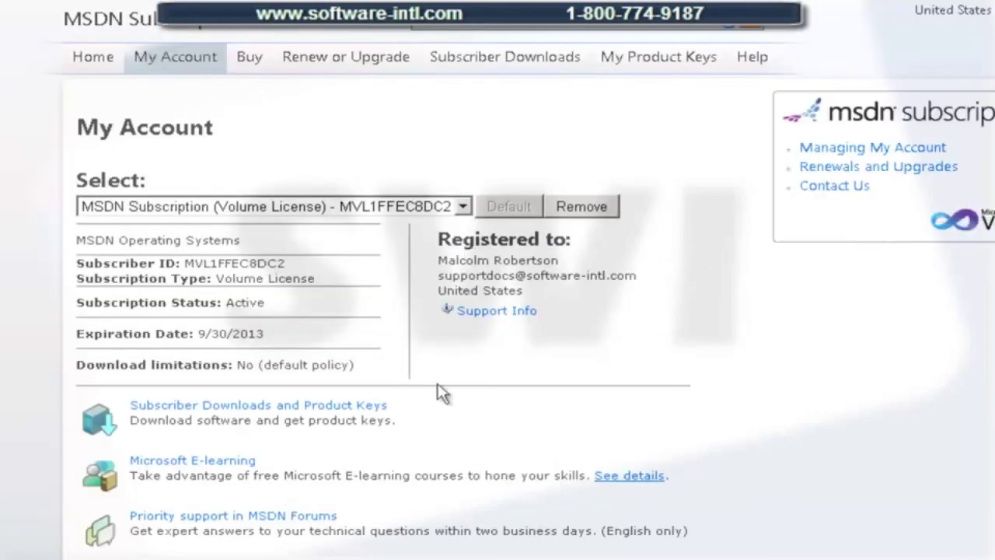